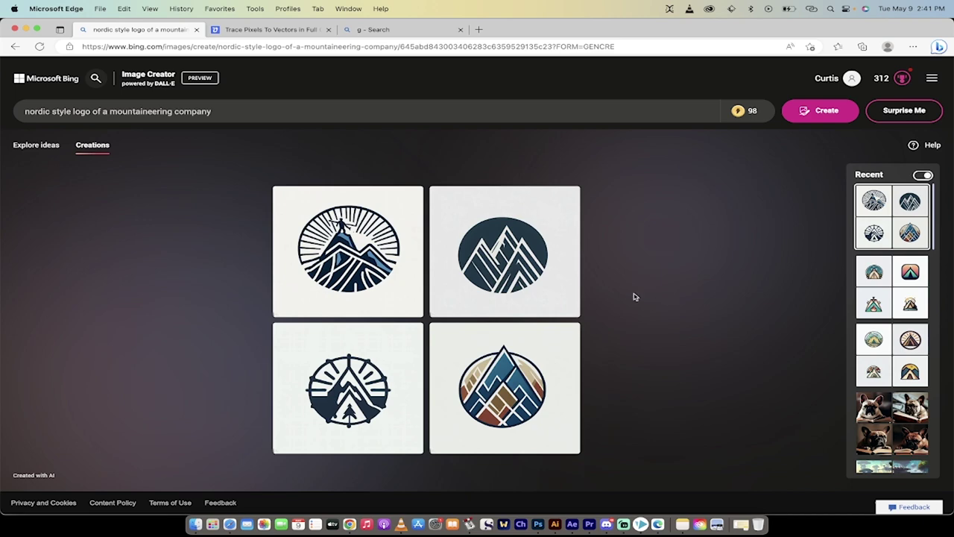
Go from the Bing home page through Images to Image Creator's empty prompt page
click(52, 79)
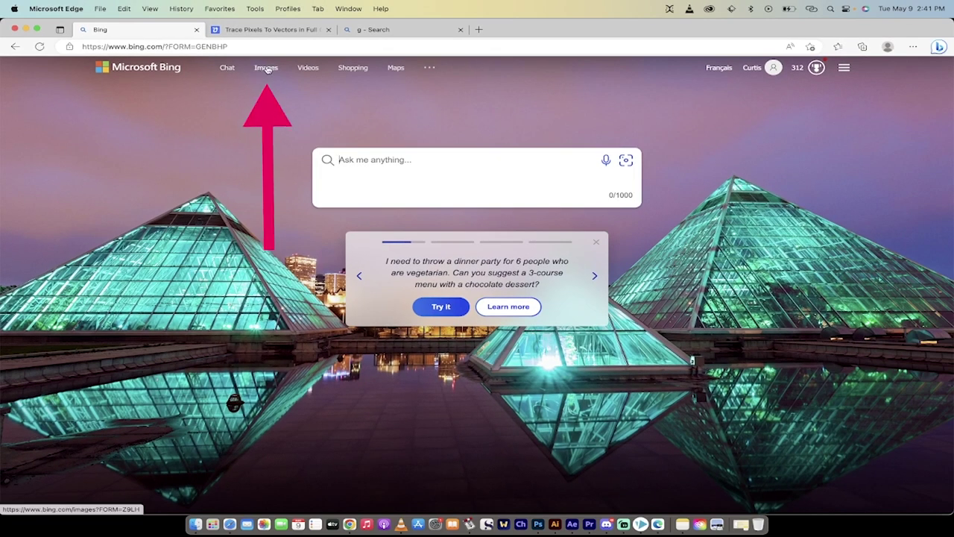
click(265, 69)
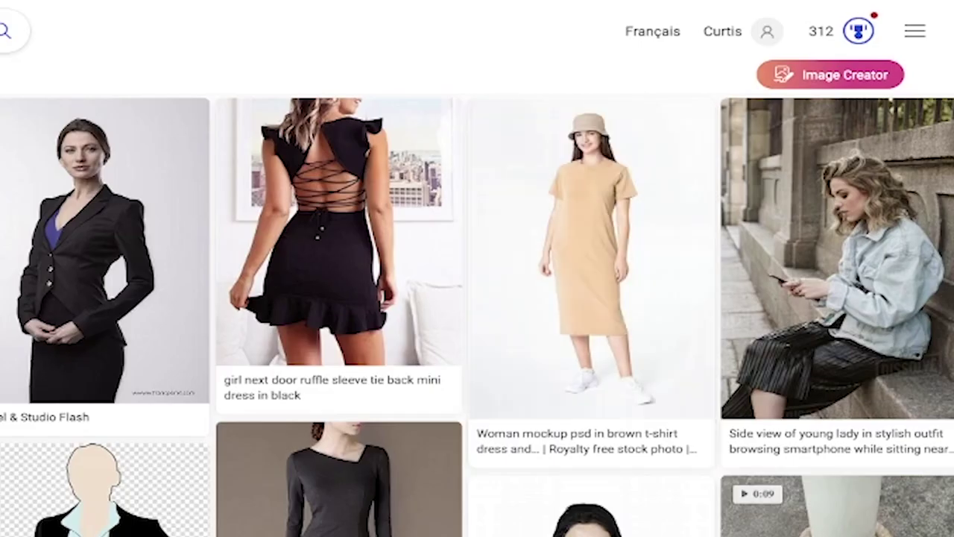
click(803, 83)
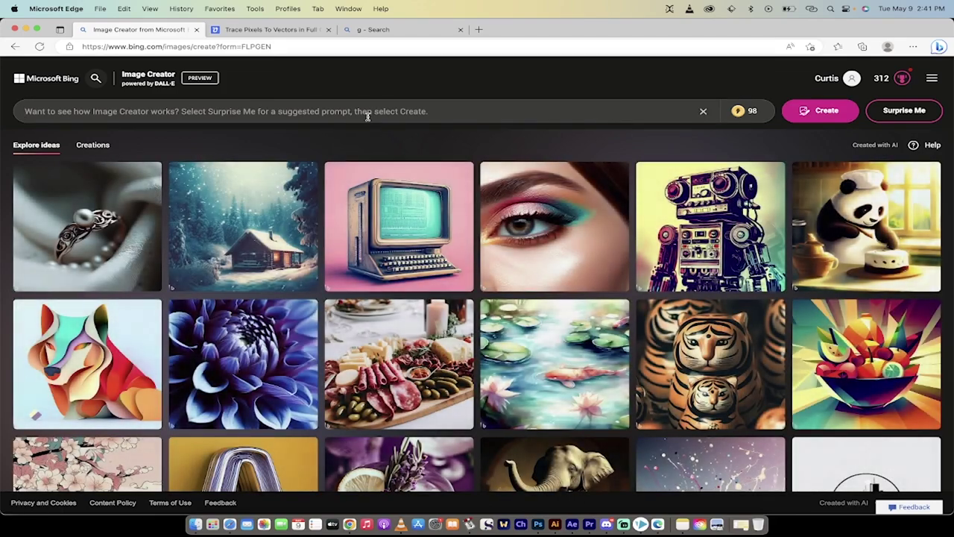
Copy the minimalist geometric French Bulldog logo prompt from the search tab into Image Creator's prompt box
click(368, 111)
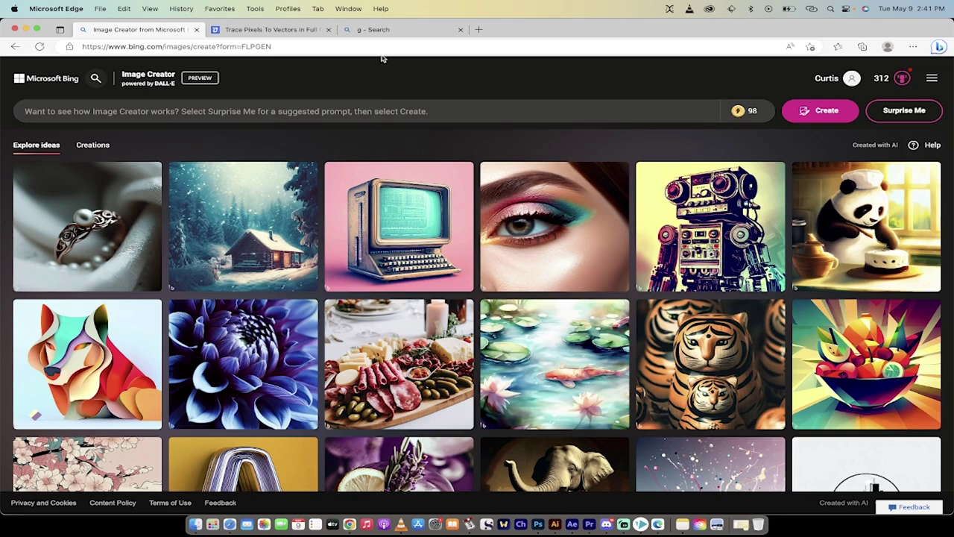
click(378, 30)
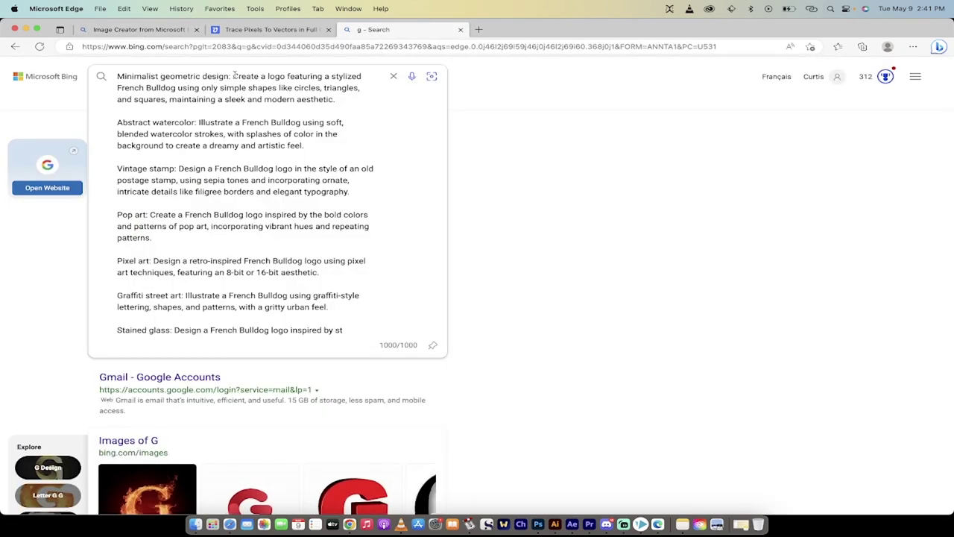
drag(234, 75, 339, 100)
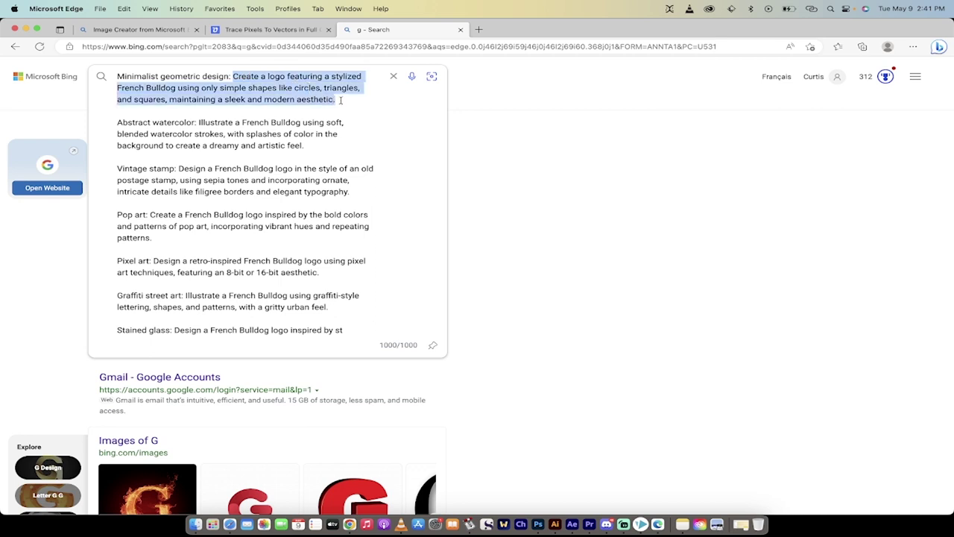
key(super+c)
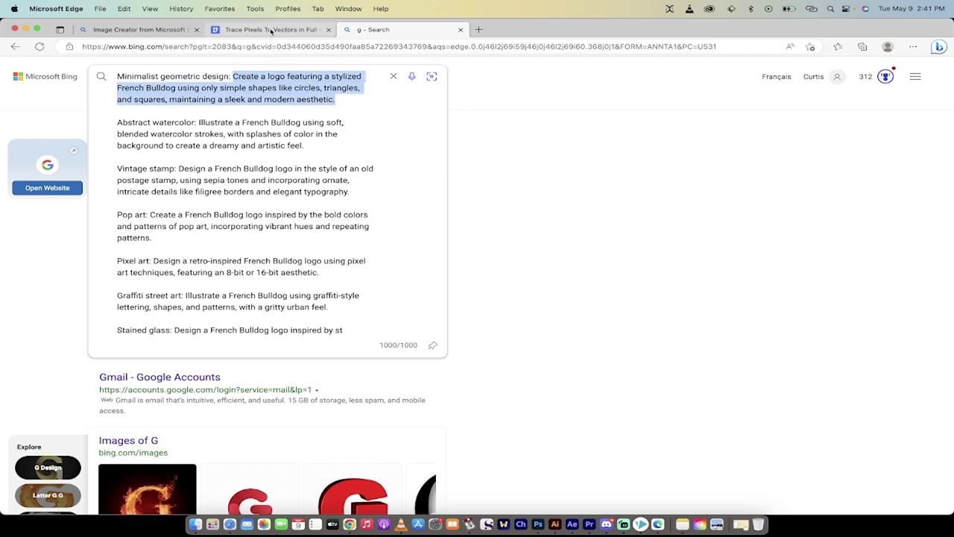
click(272, 29)
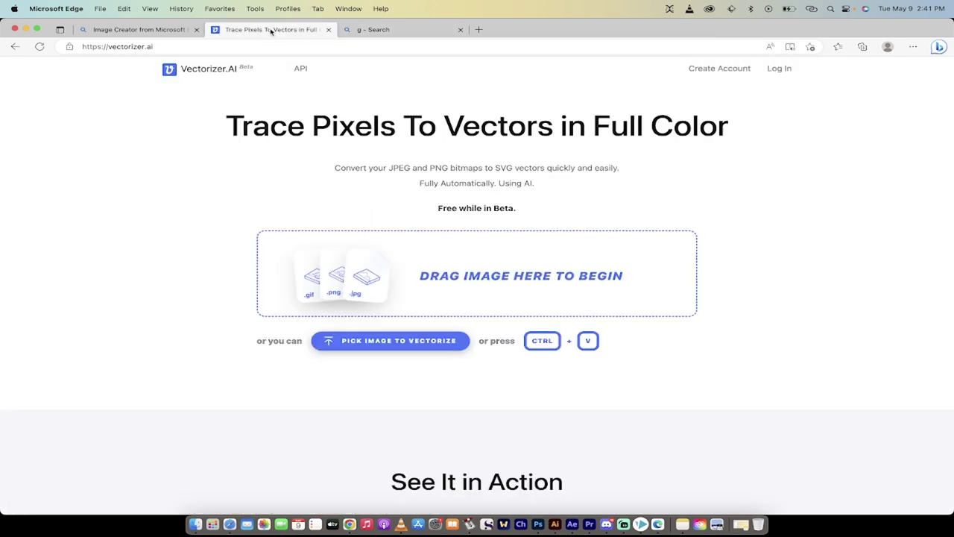
click(110, 30)
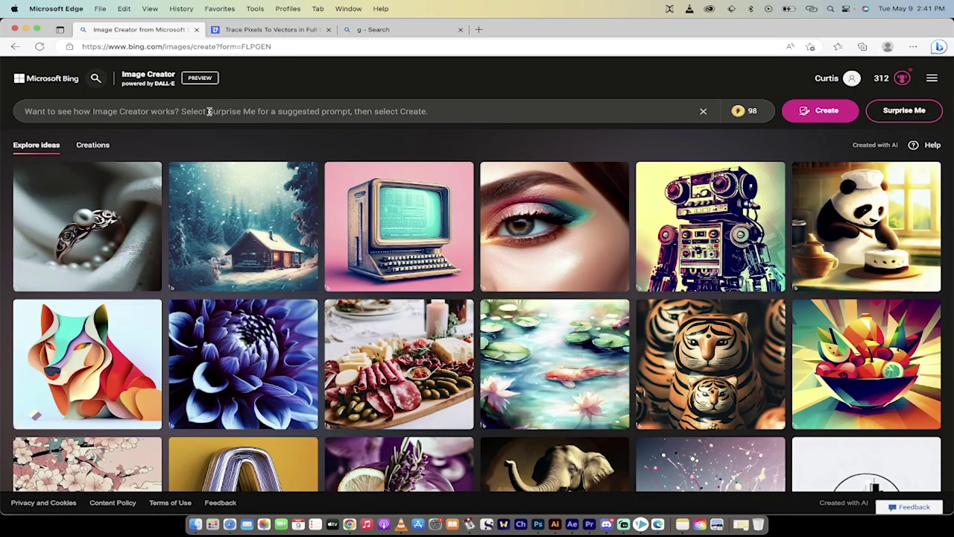
key(super+v)
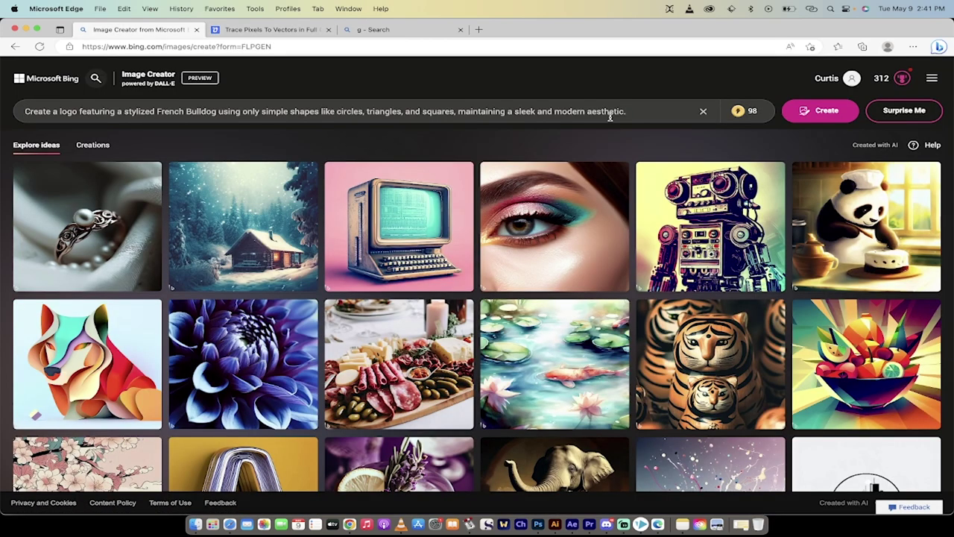
Create four stylized French Bulldog logo variations from the geometric-shapes prompt
click(828, 111)
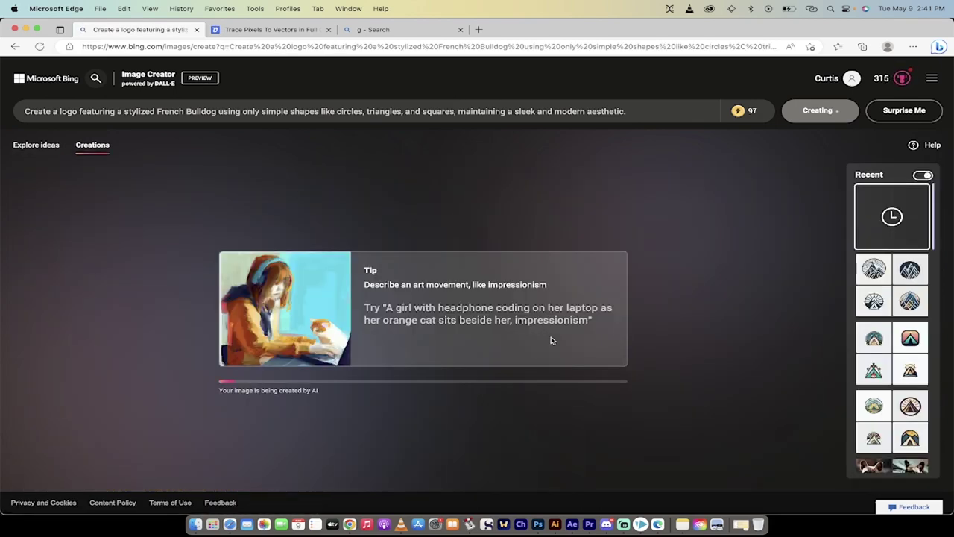
scroll(891, 373, down, 1)
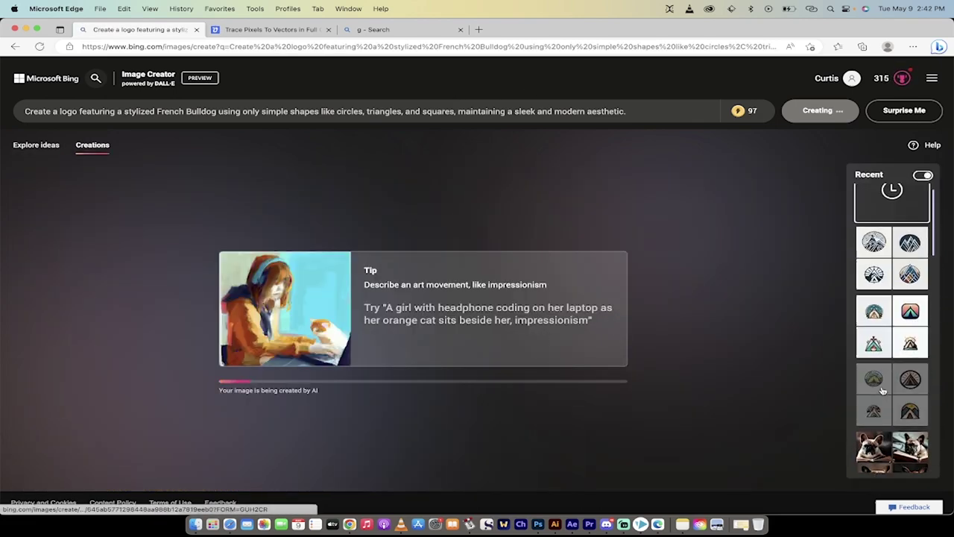
scroll(894, 313, up, 1)
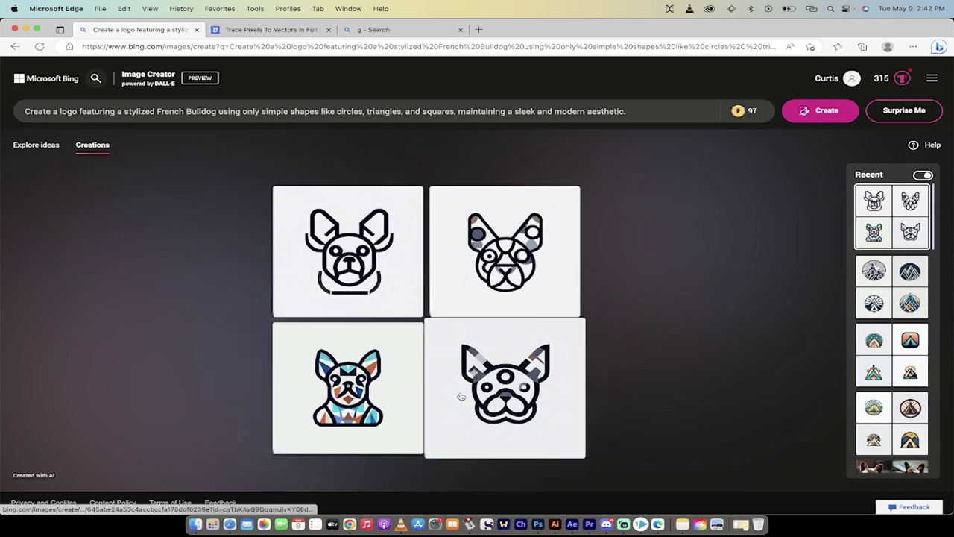
Download the bottom-right bulldog logo as a 1024×1024 JPEG and show it in Finder's Downloads
click(501, 389)
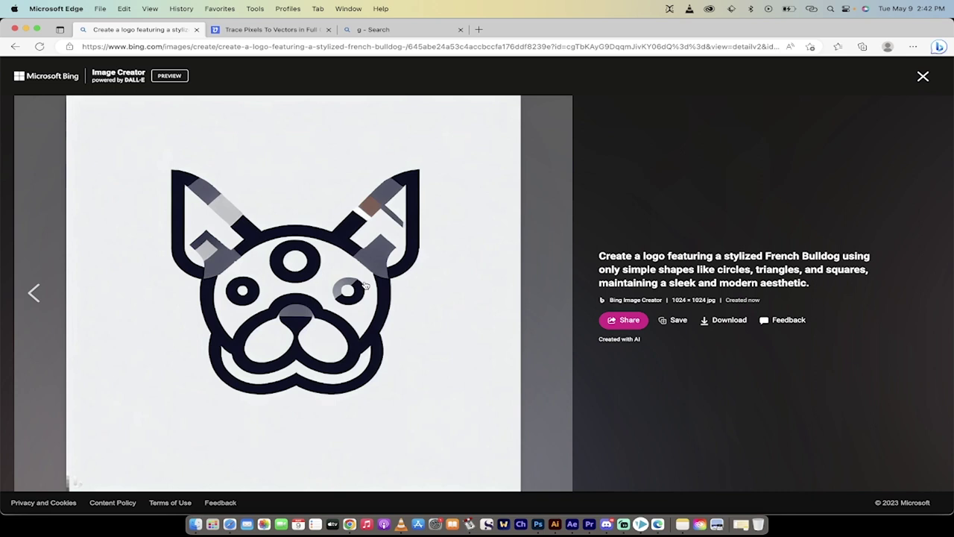
click(714, 323)
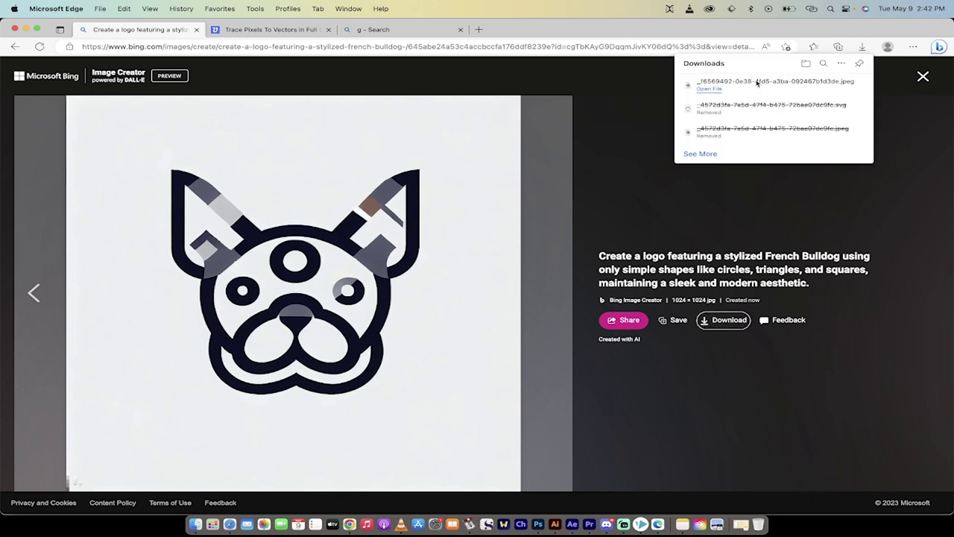
click(196, 525)
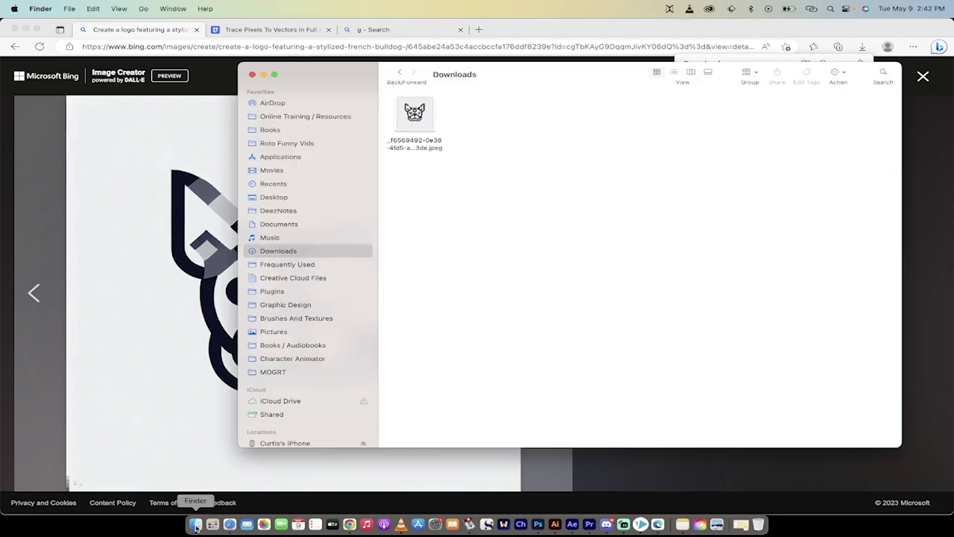
Select the downloaded French Bulldog JPEG in the Downloads folder
click(415, 125)
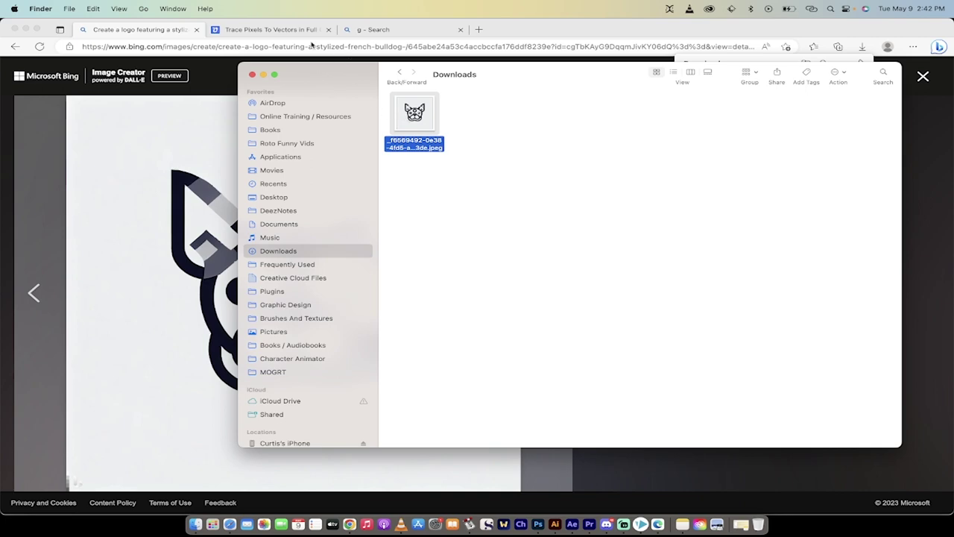
Drag the bulldog JPEG from Downloads onto Vectorizer.AI to trace it into vectors
click(275, 30)
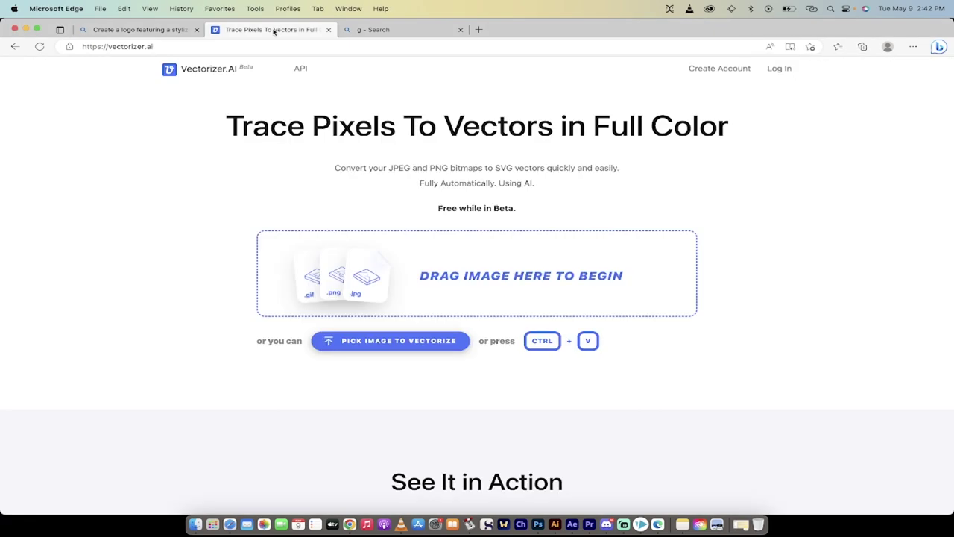
click(159, 49)
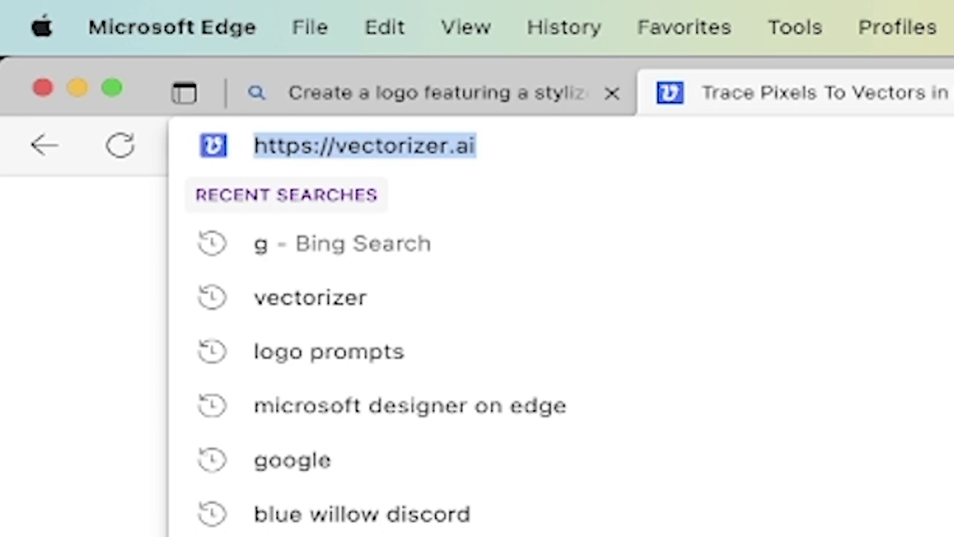
click(902, 536)
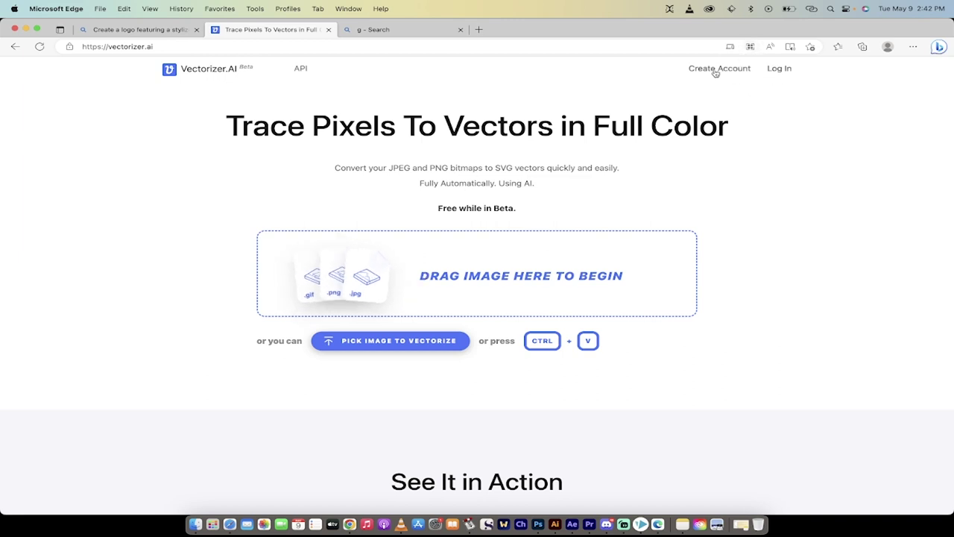
click(196, 524)
drag(440, 119, 422, 249)
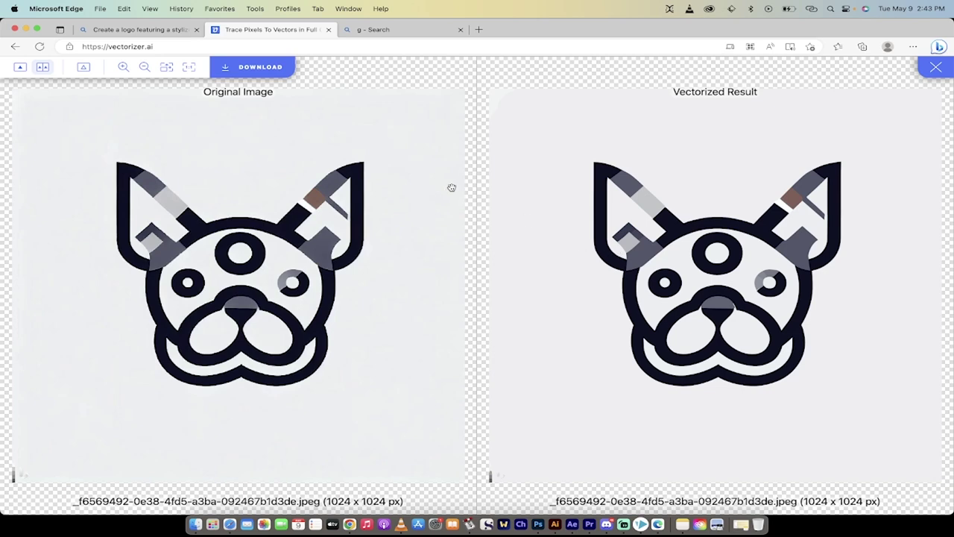
Download the vectorized bulldog from Vectorizer.AI as an SVG file into Downloads
click(225, 70)
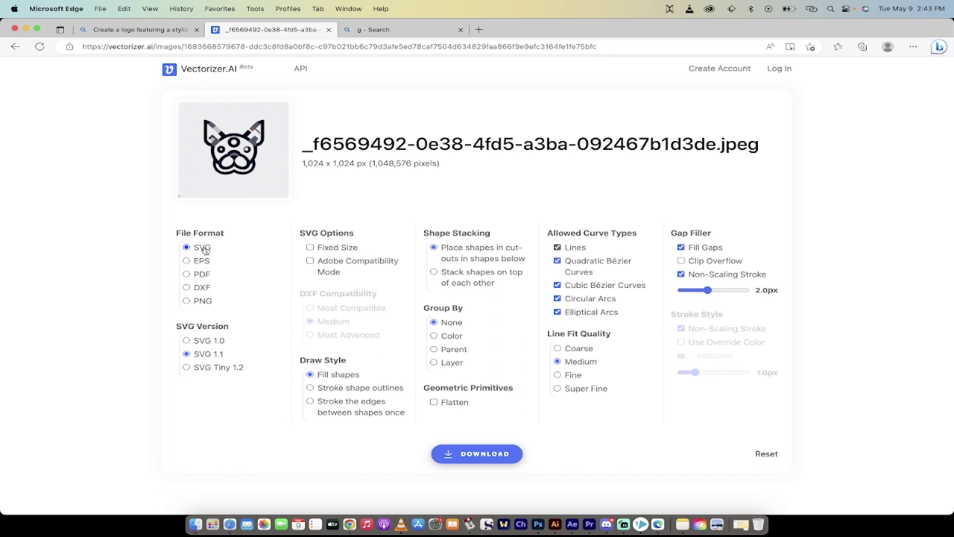
click(458, 454)
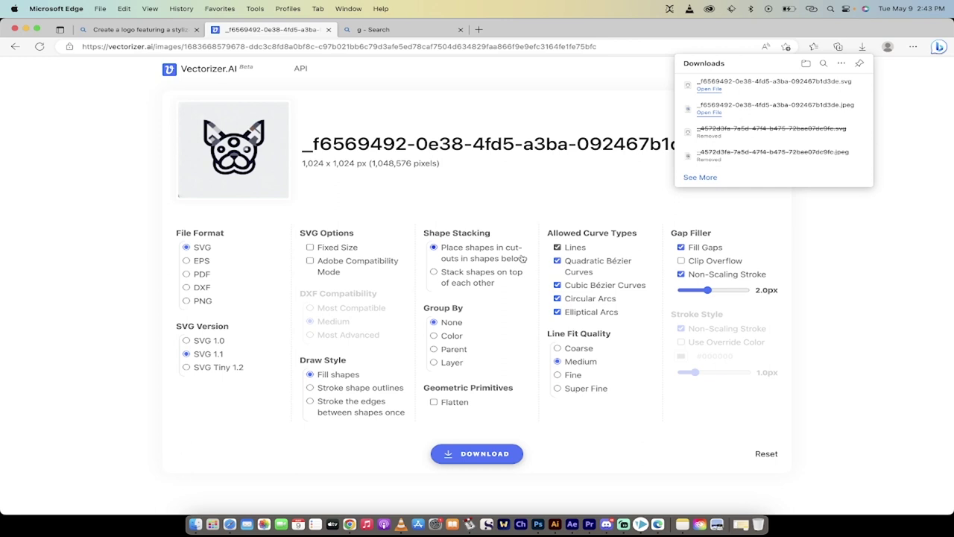
click(195, 524)
drag(477, 187, 501, 154)
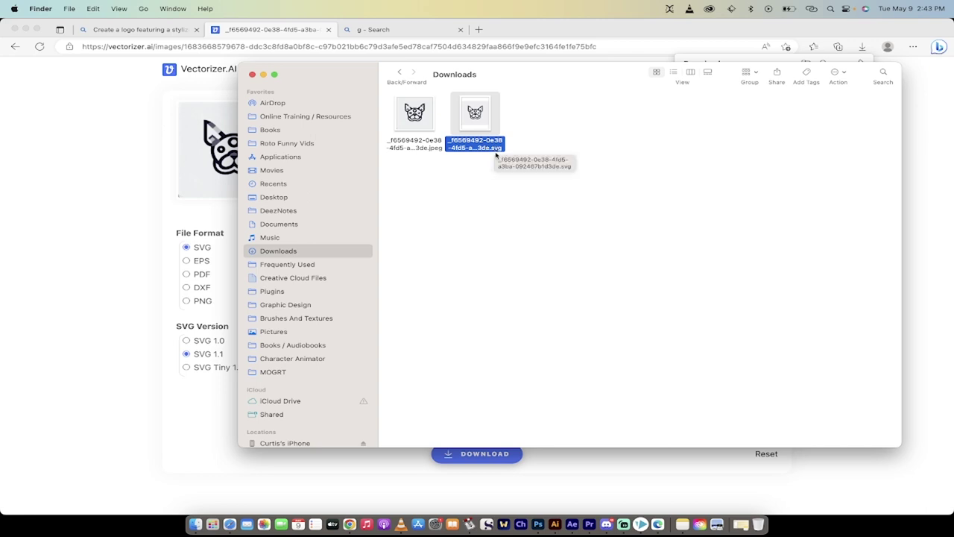
In Illustrator, close the floating Color panel and exit isolation mode on the tent artwork
click(555, 527)
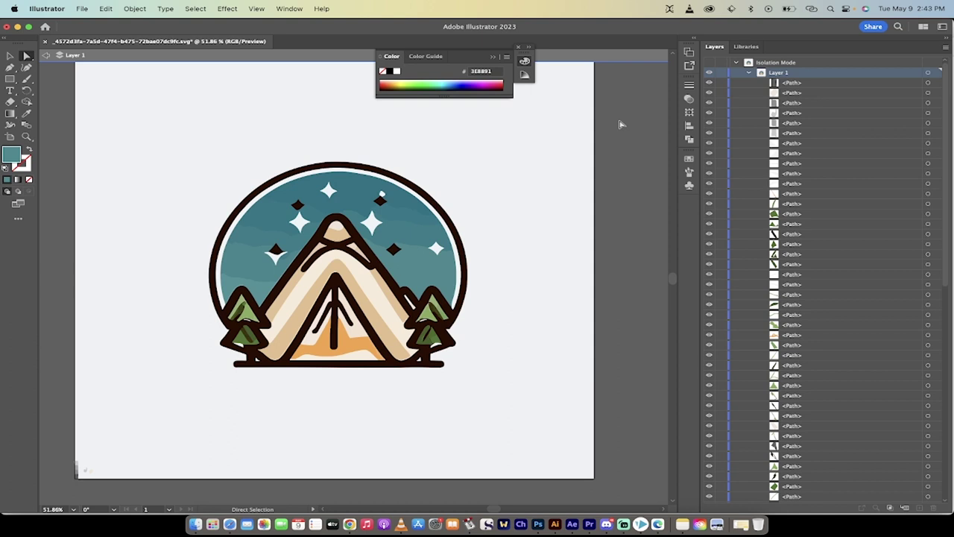
click(518, 47)
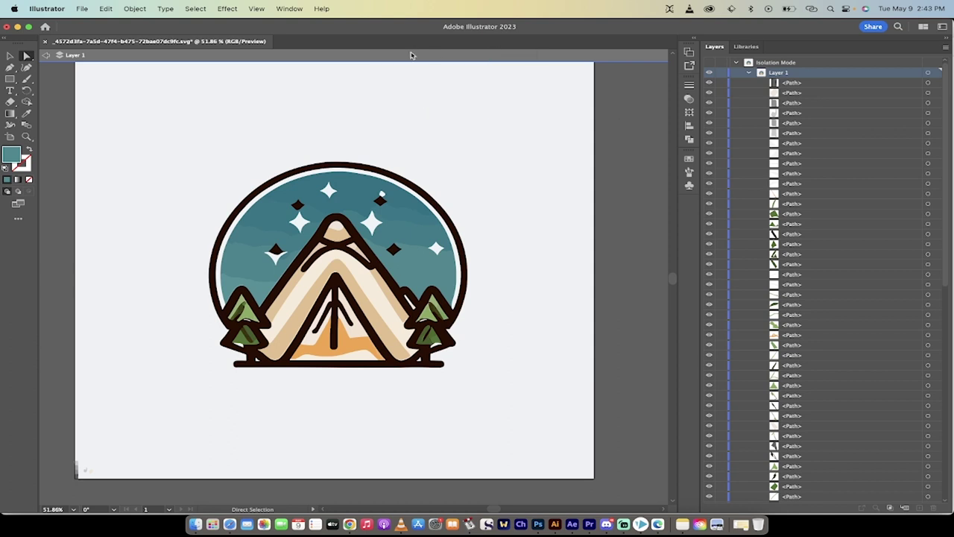
scroll(212, 127, up, 2)
click(9, 55)
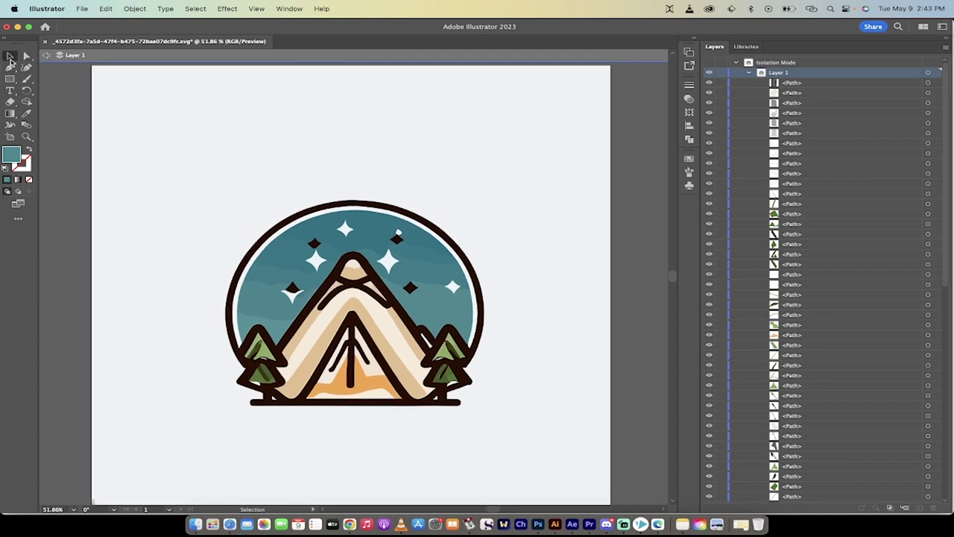
double_click(51, 90)
Open the bulldog SVG as a new document, fit the artboard, and expand Layer 1's paths
scroll(301, 134, down, 3)
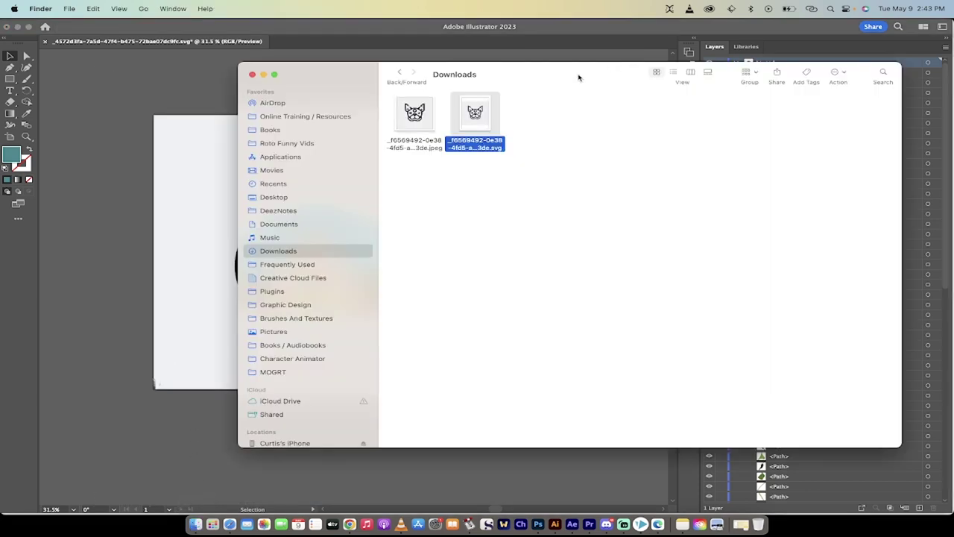
drag(475, 110, 365, 41)
key(super+0)
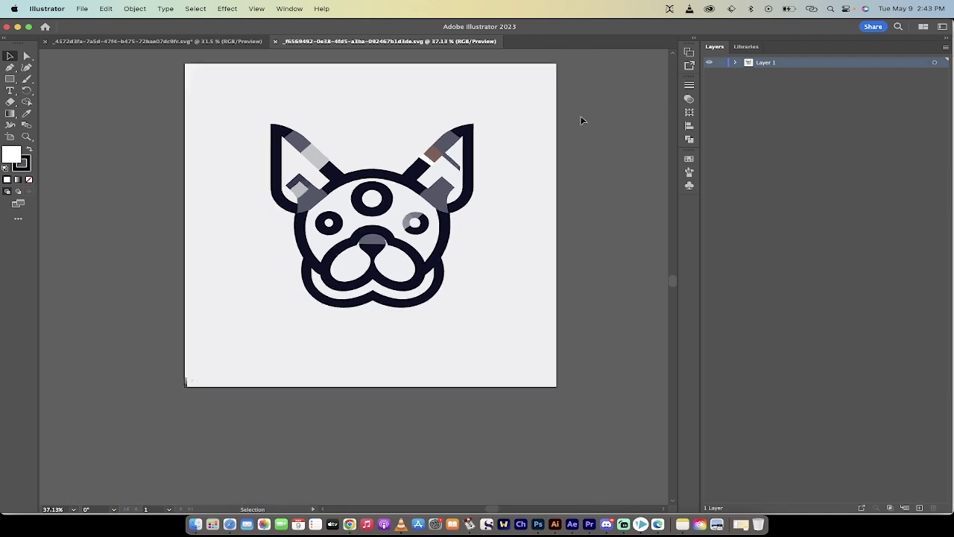
click(735, 64)
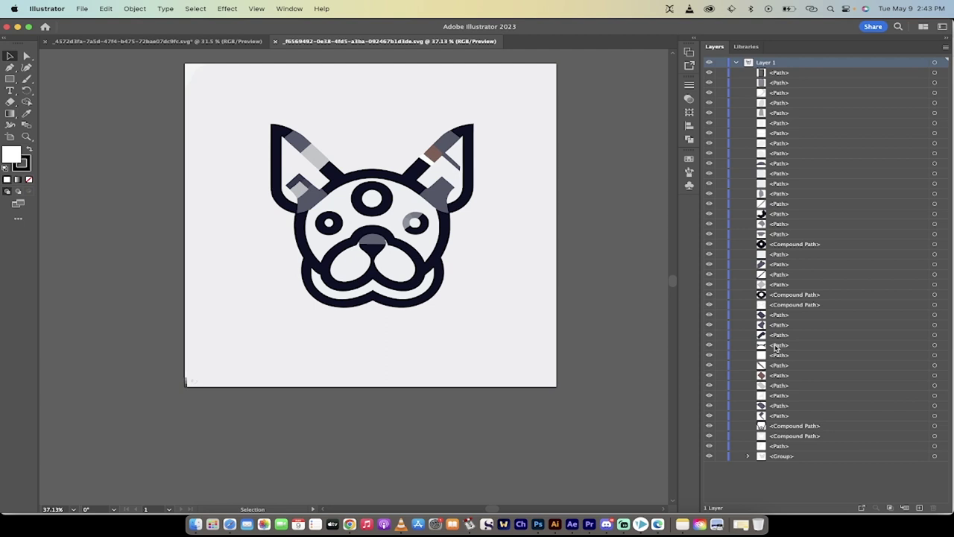
scroll(415, 316, up, 5)
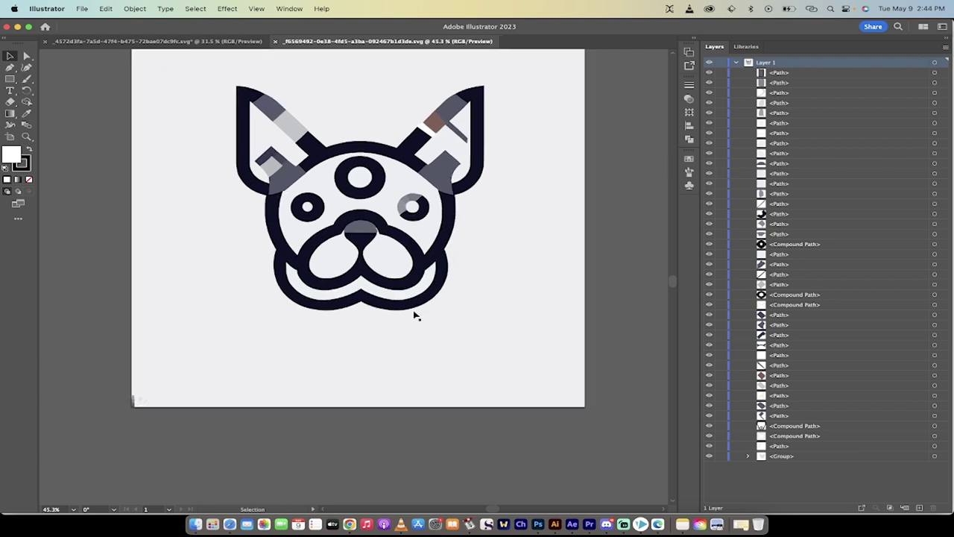
scroll(415, 316, down, 2)
scroll(415, 316, up, 1)
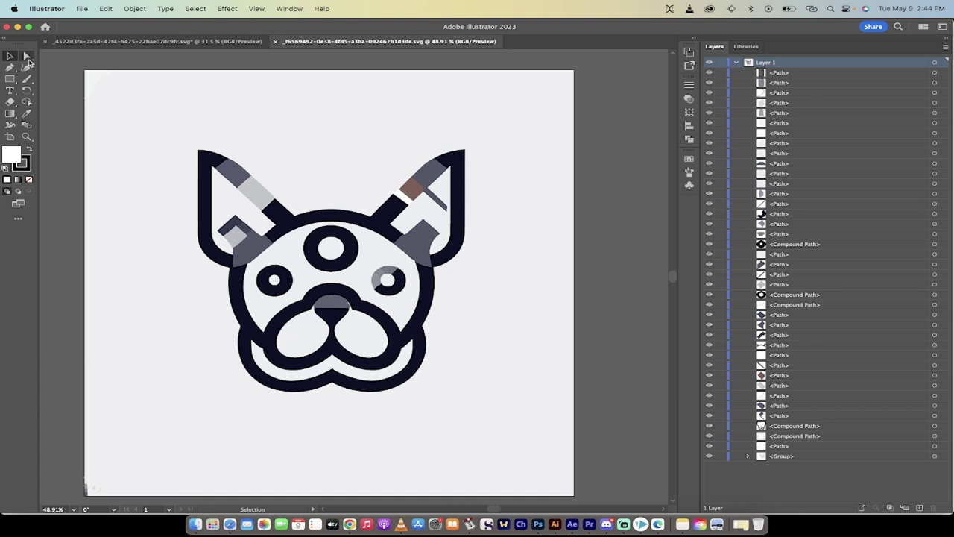
click(27, 56)
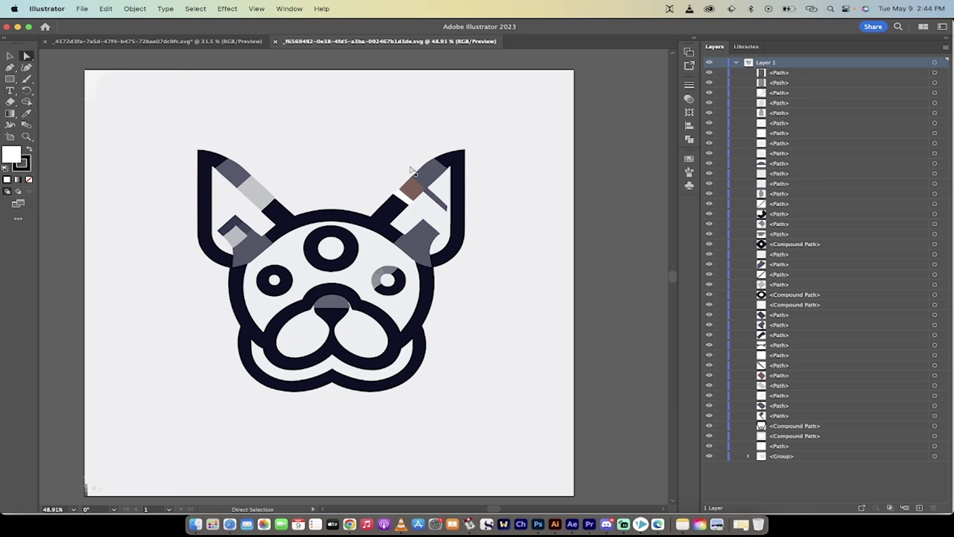
Change the bulldog outline's fill to blue hex 002BFF, then select the white background shape
click(201, 214)
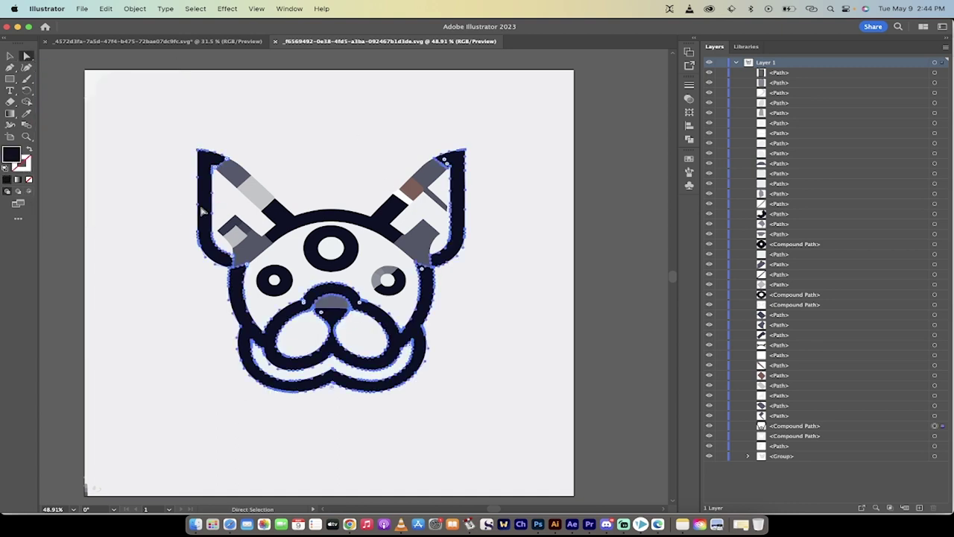
double_click(14, 155)
text(002BFF)
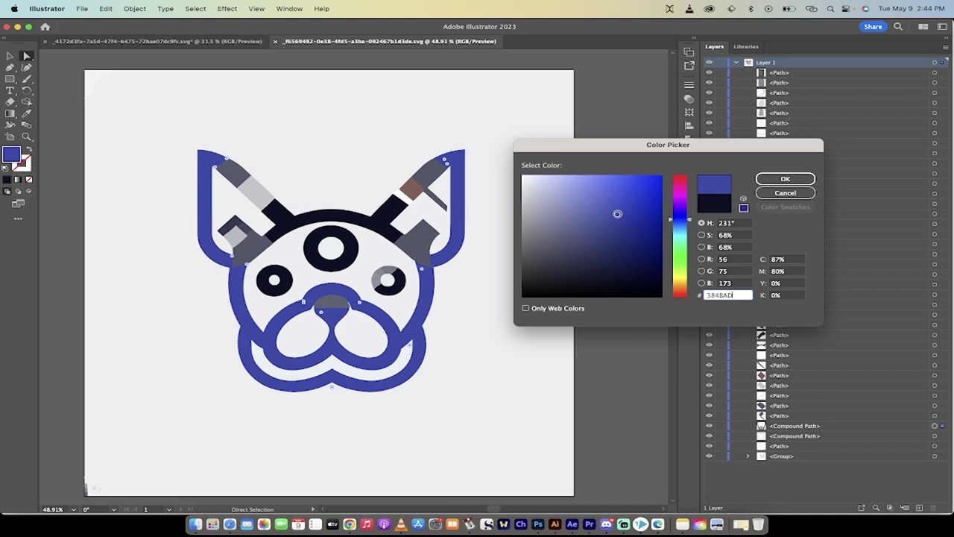
click(784, 178)
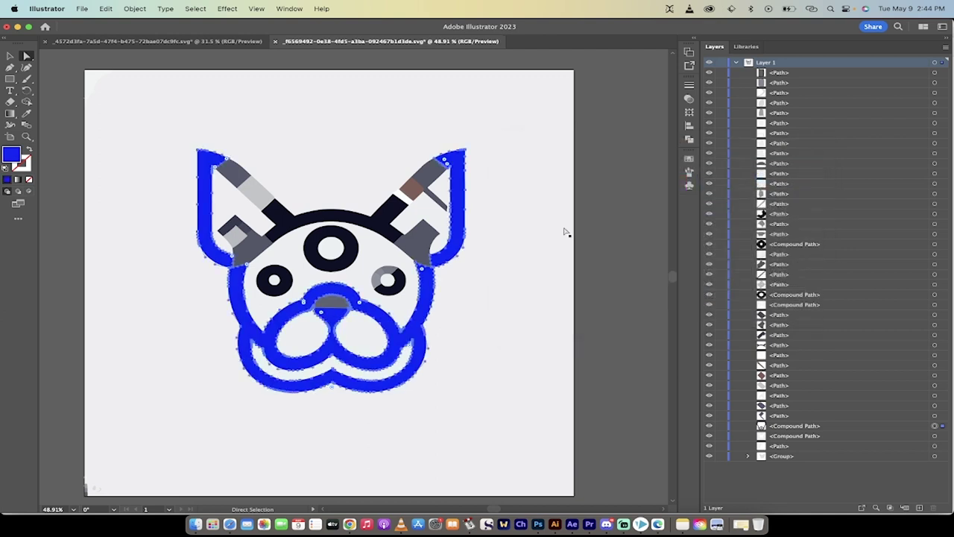
click(563, 233)
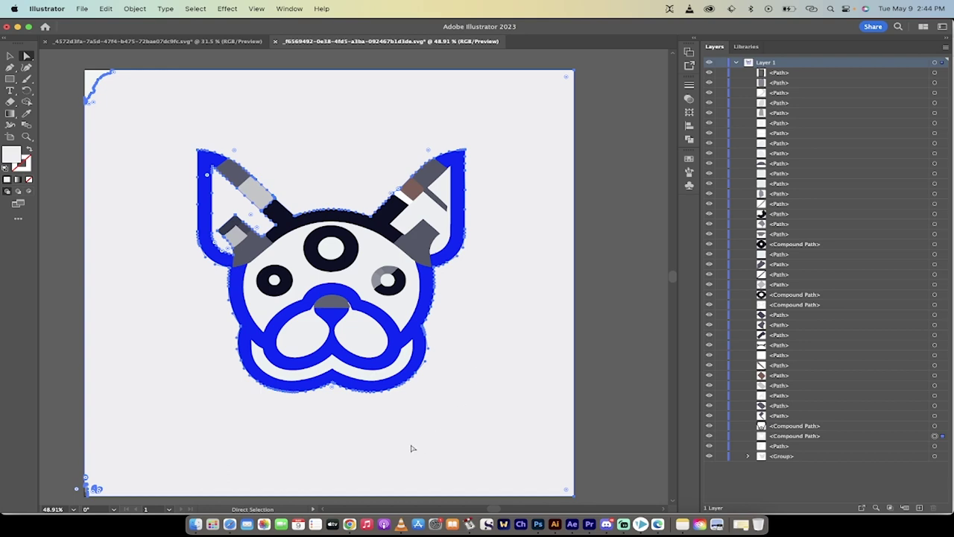
click(196, 526)
Search Fiverr for 'logo design' to list the matching services
click(350, 528)
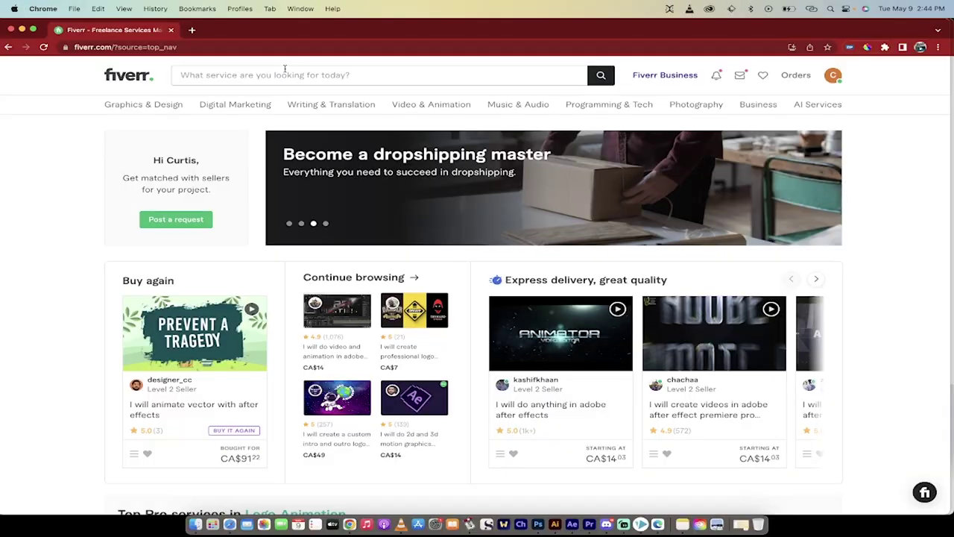
click(283, 73)
text(logo d)
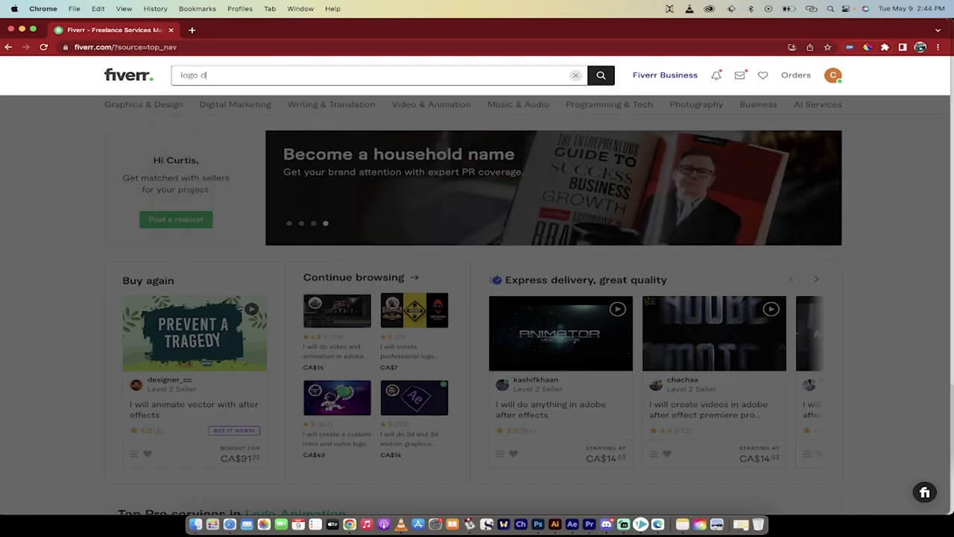
text(esign)
key(Return)
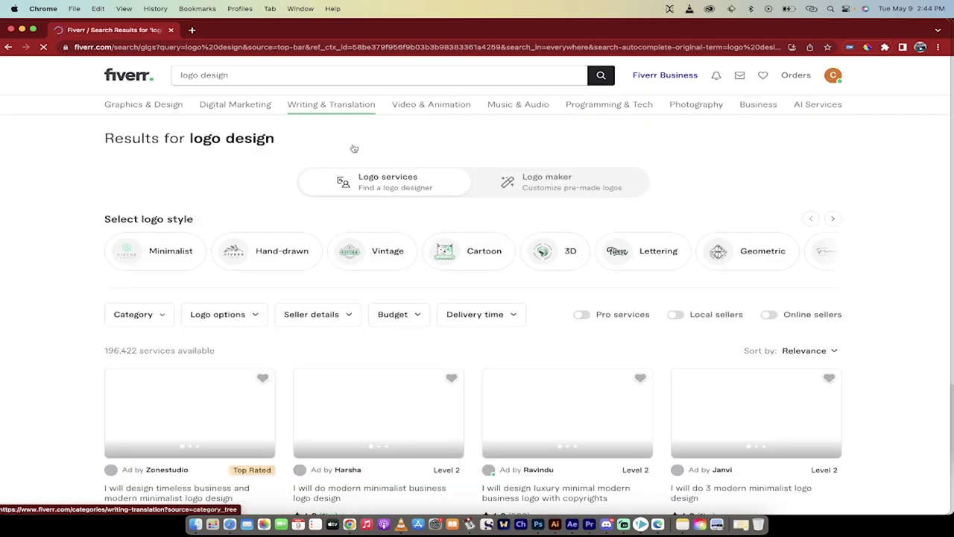
Scroll Fiverr's logo design gigs (CA$22 to CA$1,825) down to the 'Quick delivery, top quality' sellers
scroll(305, 313, down, 5)
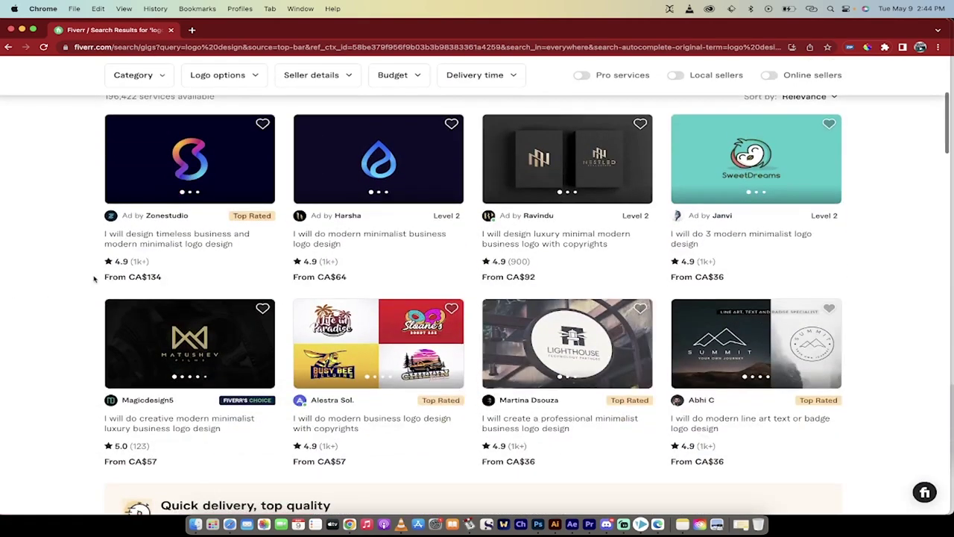
scroll(117, 279, up, 2)
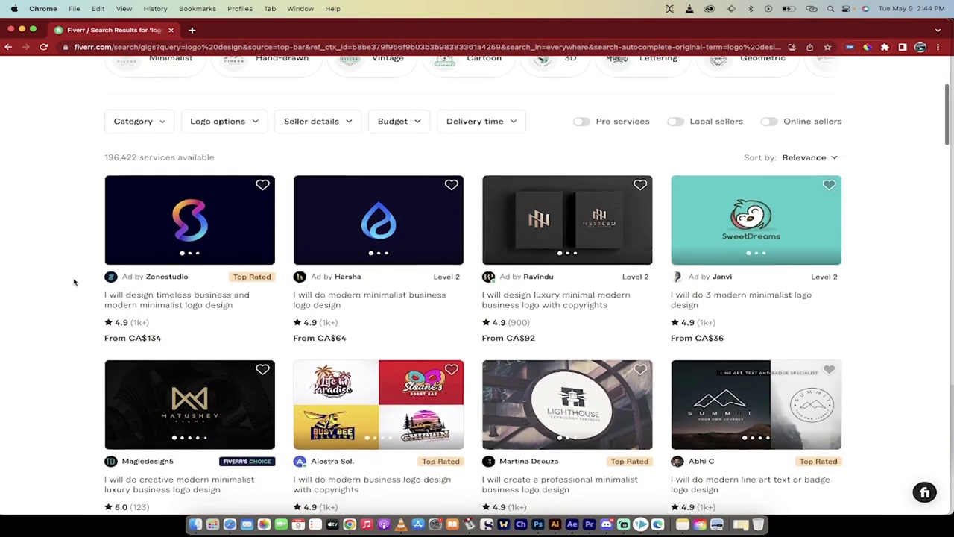
scroll(291, 304, down, 5)
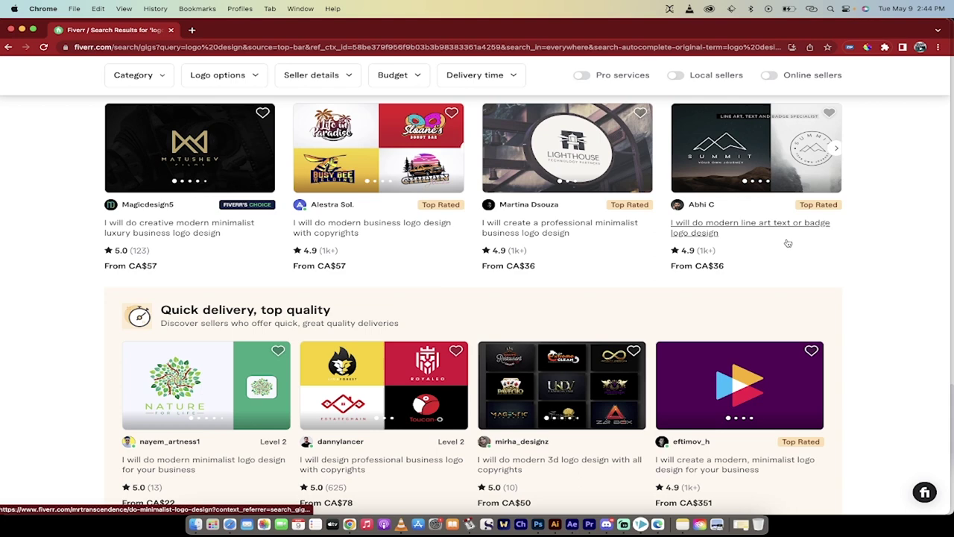
scroll(820, 223, down, 1)
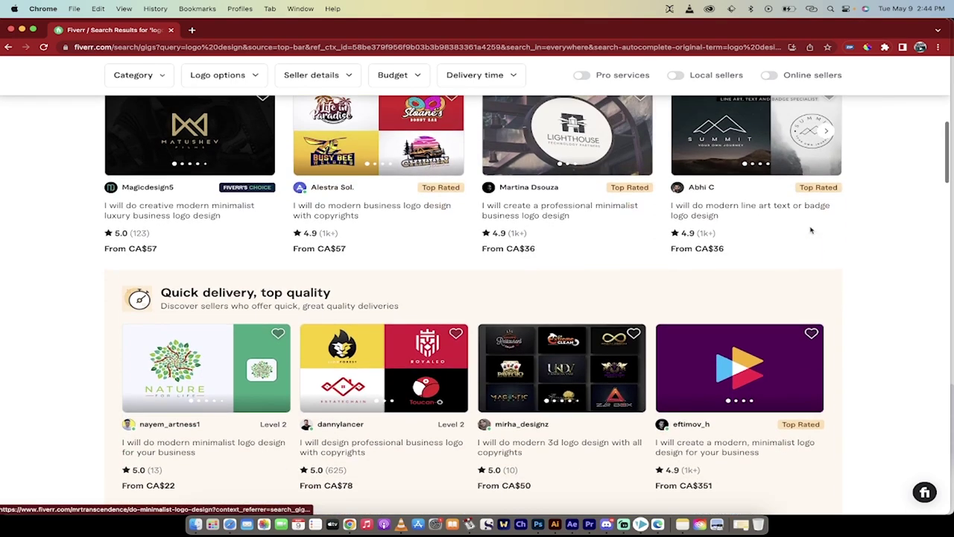
scroll(619, 208, up, 2)
scroll(890, 219, down, 3)
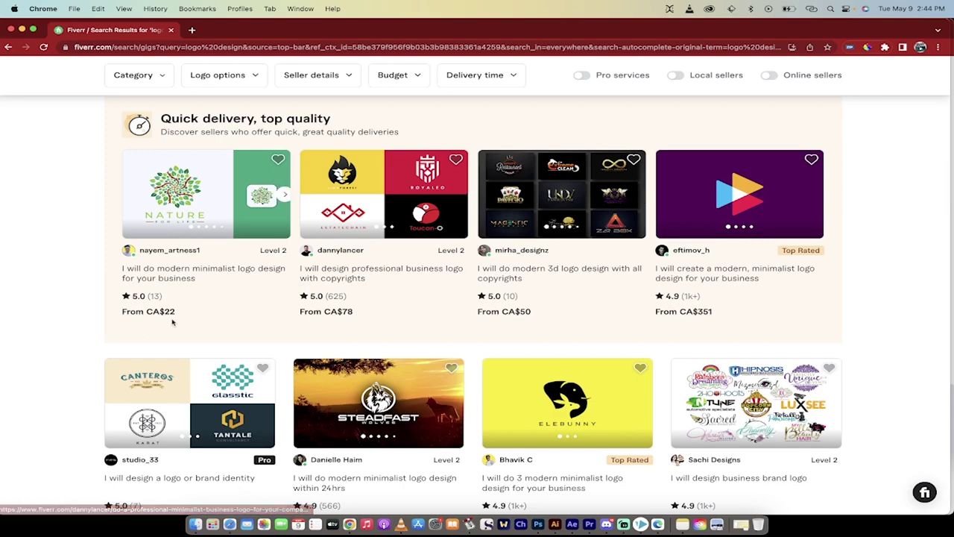
scroll(511, 274, down, 1)
scroll(512, 274, down, 2)
scroll(714, 238, up, 2)
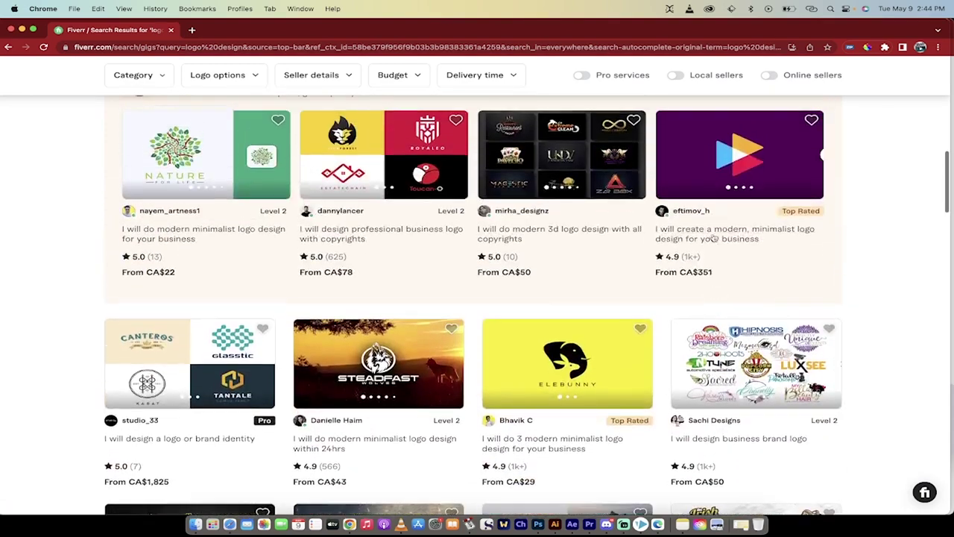
scroll(820, 328, down, 2)
scroll(823, 333, down, 1)
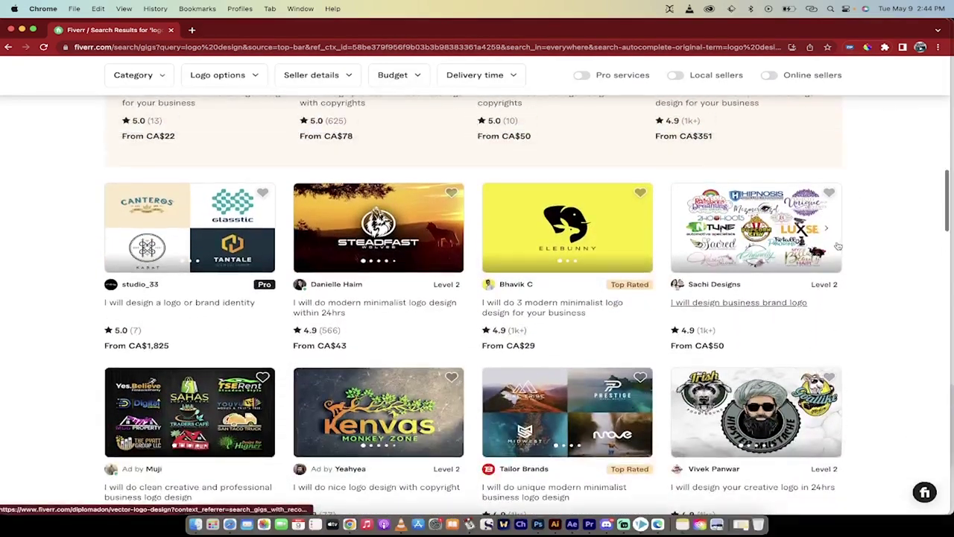
key(super+Tab)
key(super+Tab)
scroll(61, 278, up, 1)
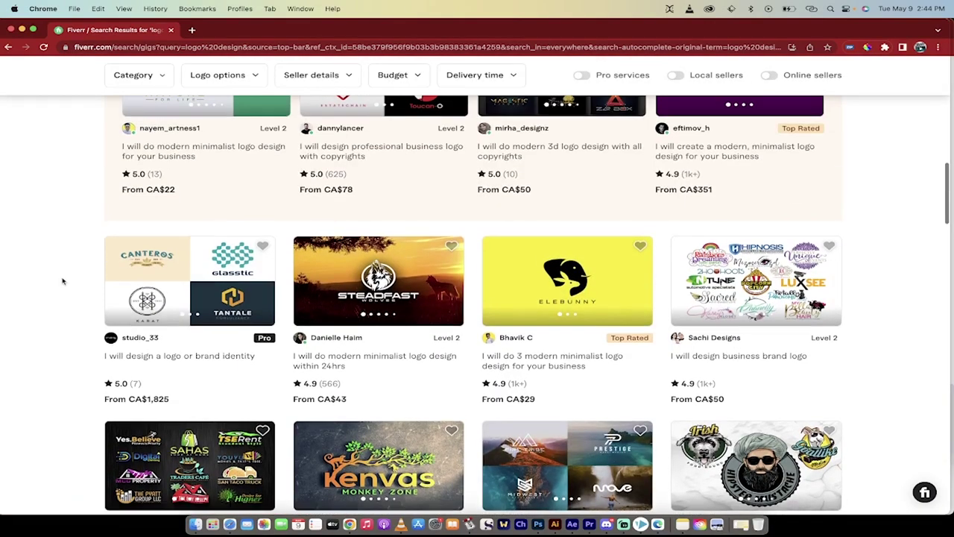
scroll(62, 281, up, 6)
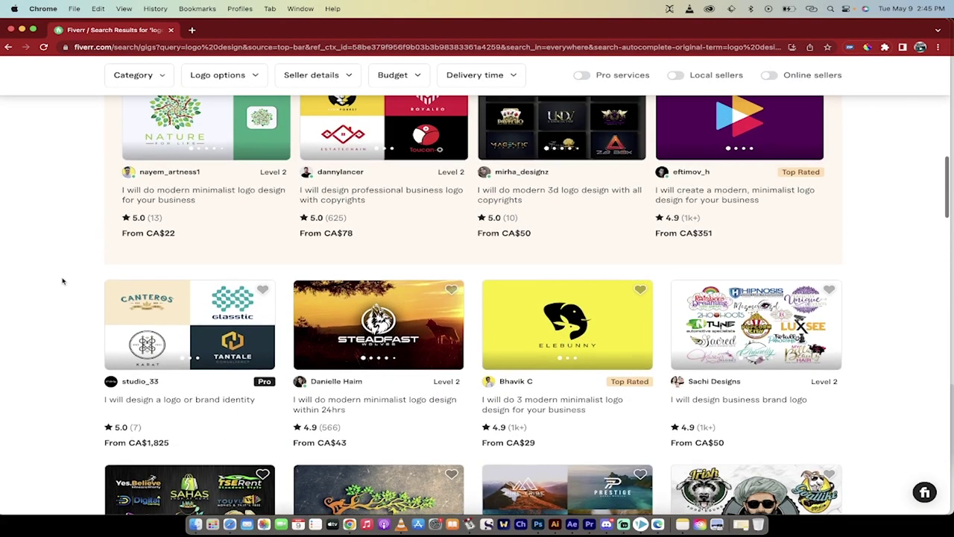
scroll(63, 281, down, 3)
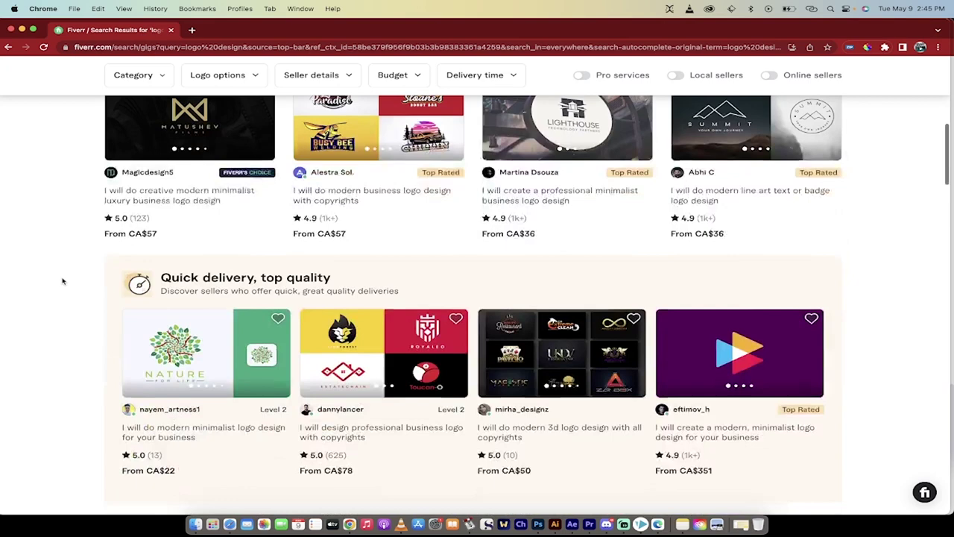